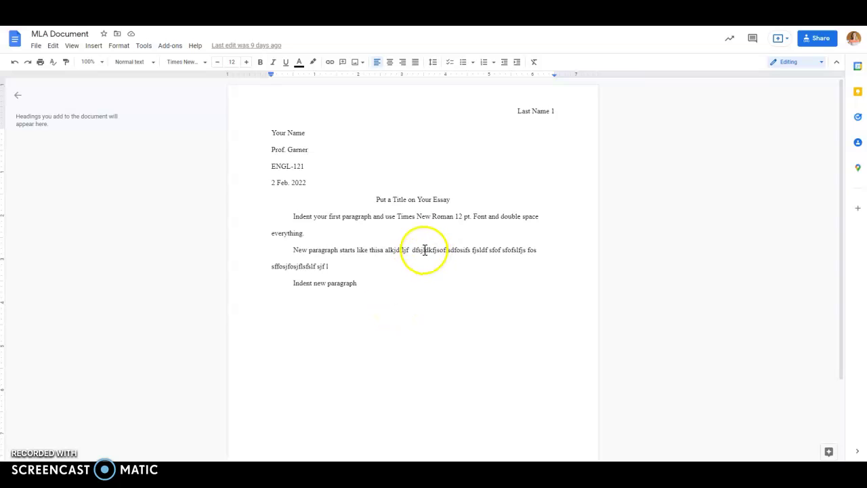
Start a blank document and add a page number at the top right of the header
left_click(381, 17)
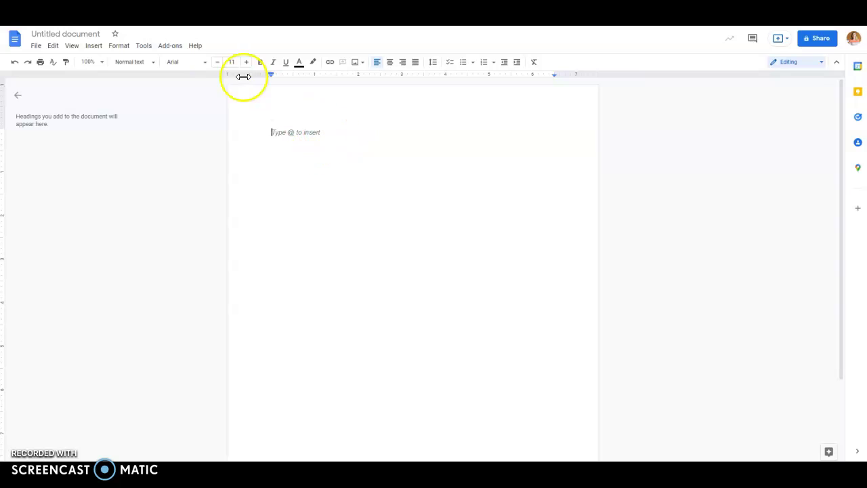
left_click(95, 48)
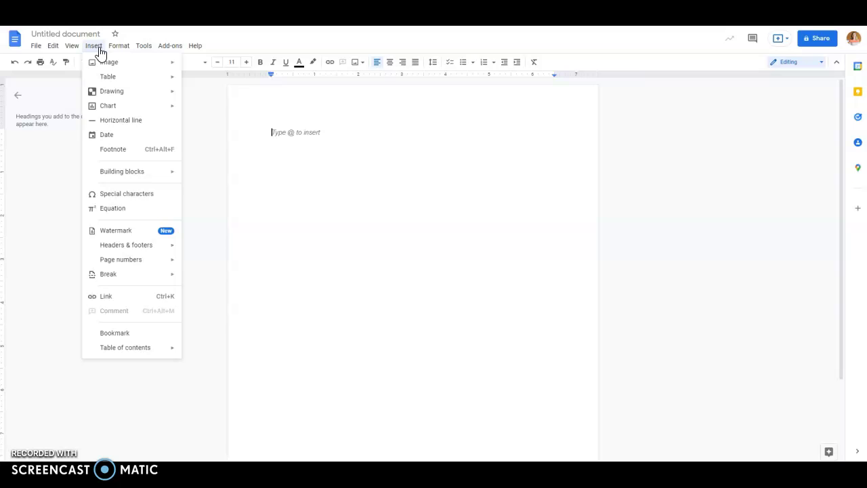
mouse_move(149, 268)
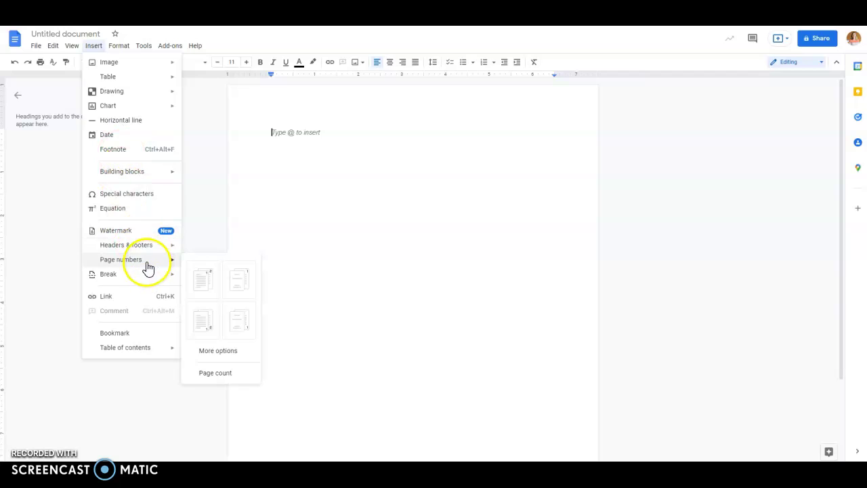
left_click(204, 284)
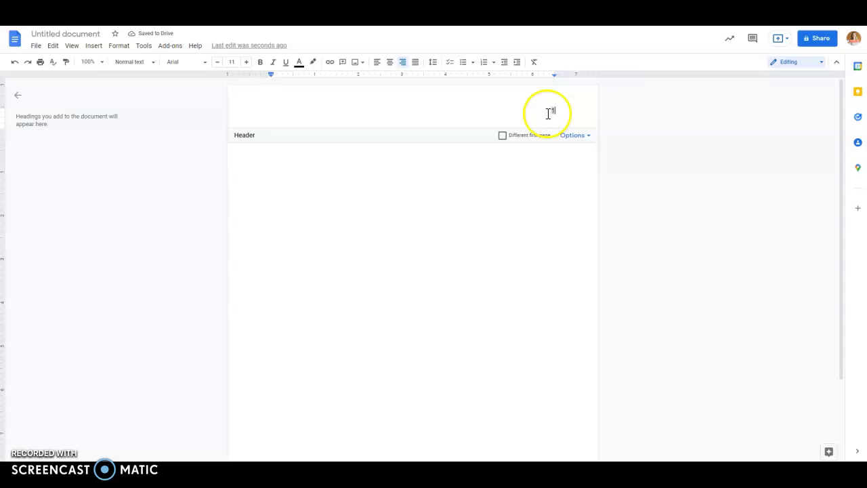
Put the last name before the header page number and format both in Times New Roman 12
type("3")
left_click_drag(527, 111, 567, 106)
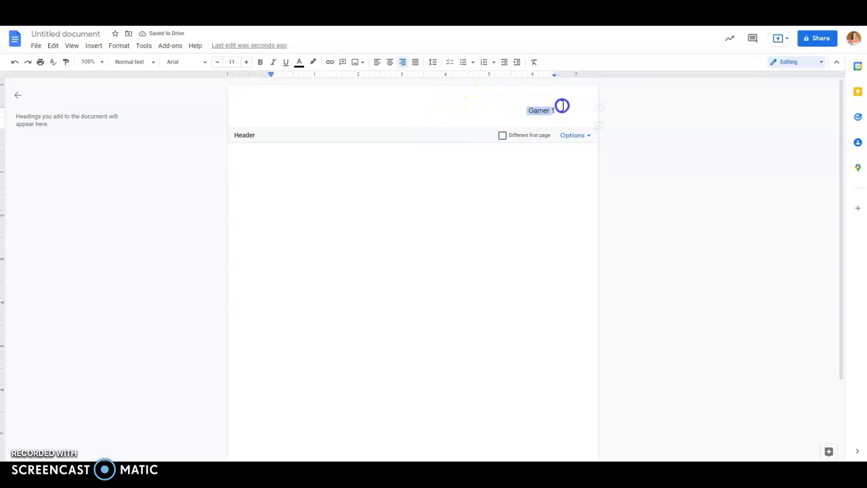
left_click(204, 62)
left_click(210, 115)
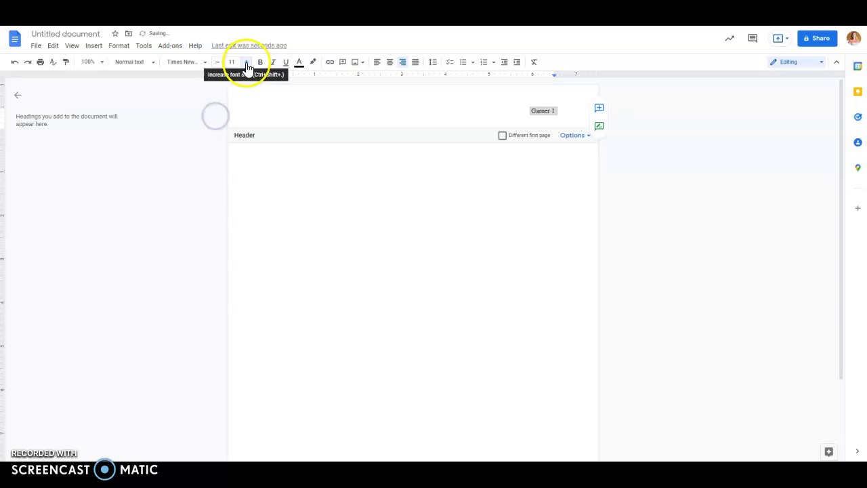
left_click(246, 62)
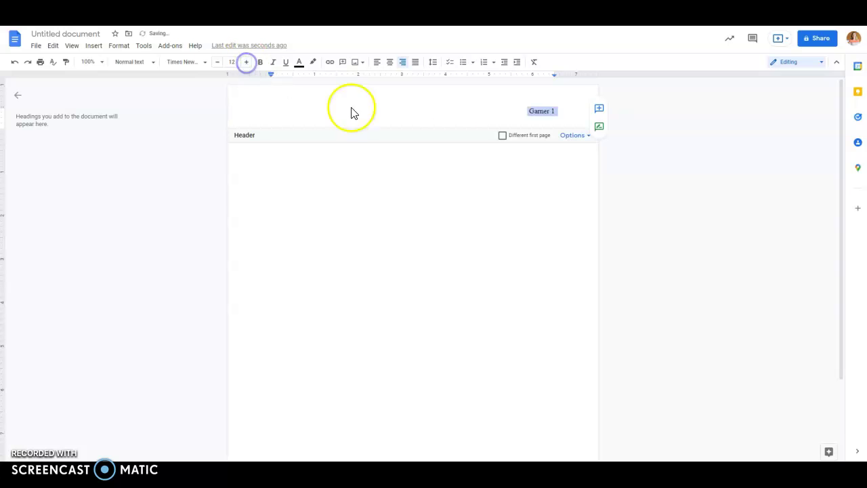
left_click(512, 111)
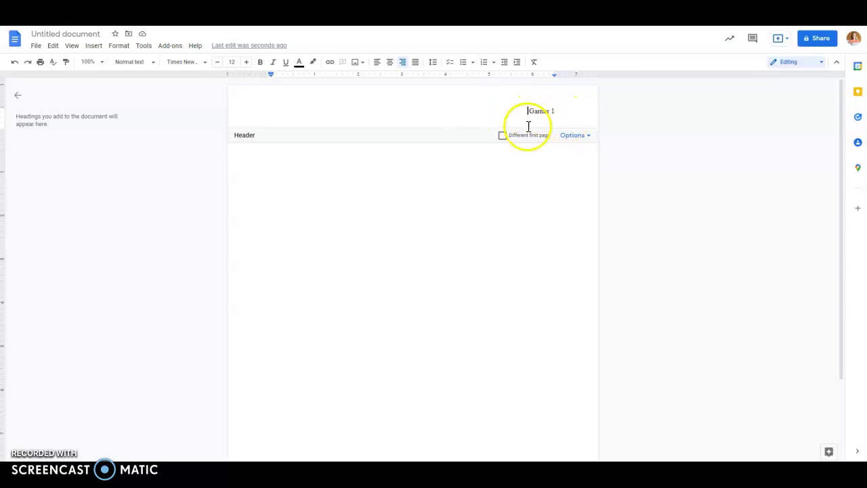
Type the heading lines Your name, Prof. Name, Class and Date on separate body lines
left_click(383, 169)
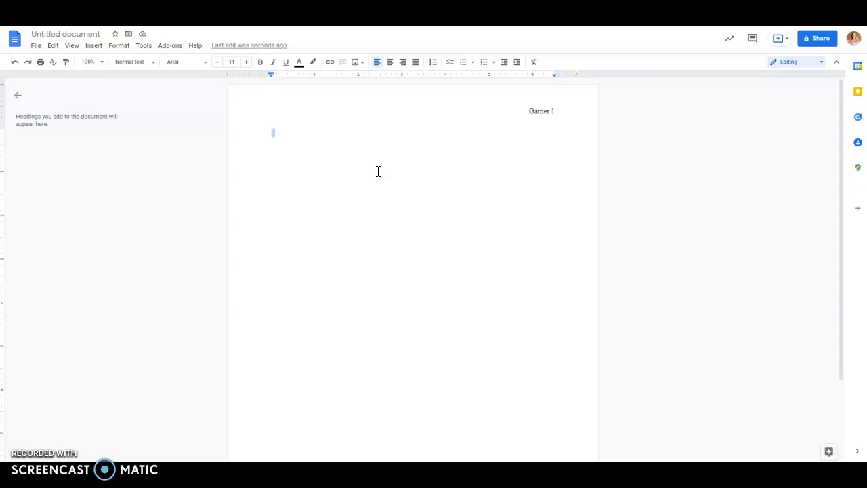
type("YOur")
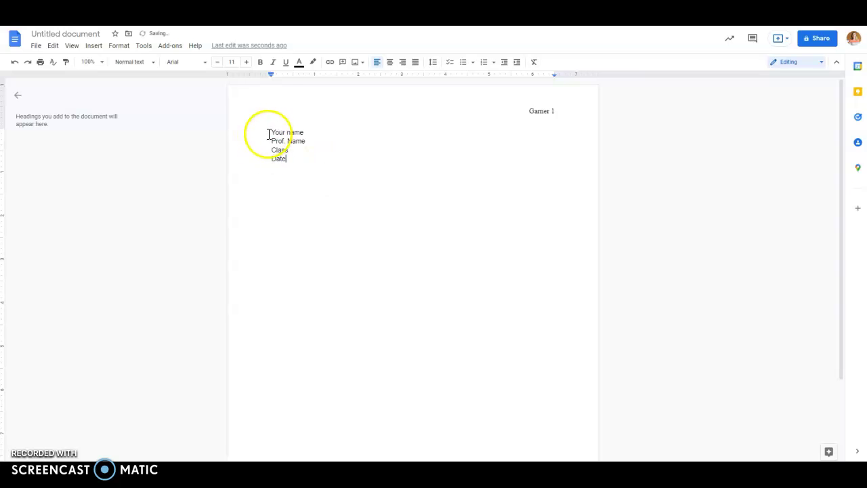
Format the four heading lines as Times New Roman 12, double-spaced
left_click_drag(269, 133, 333, 161)
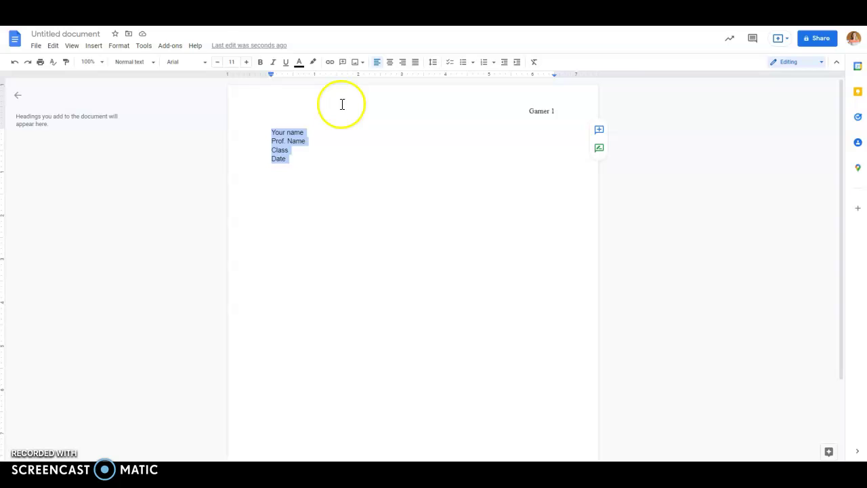
left_click(205, 61)
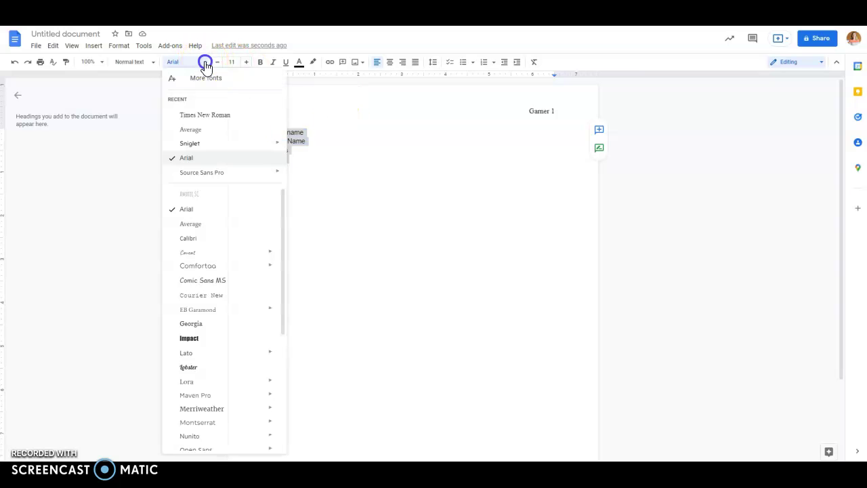
left_click(224, 116)
left_click(247, 63)
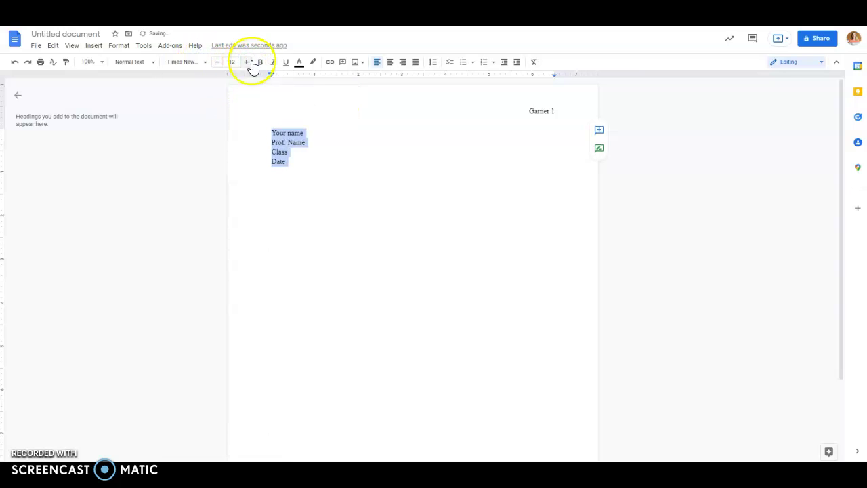
left_click(434, 66)
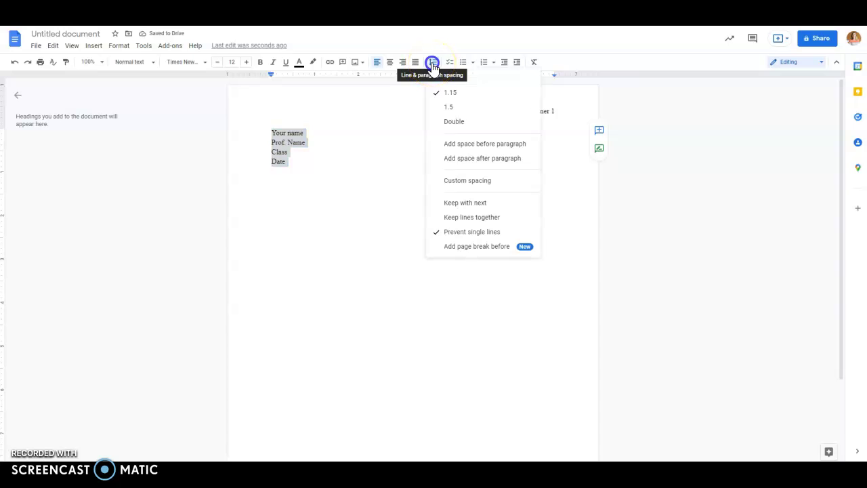
left_click(460, 128)
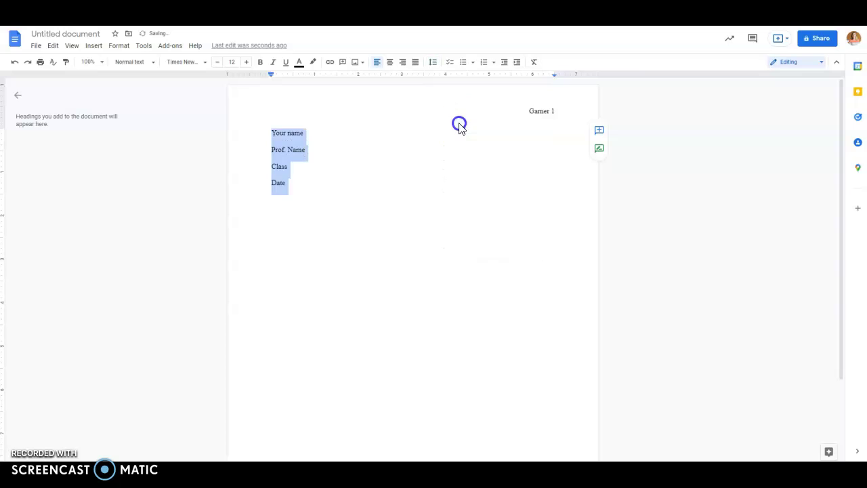
Add a centred 'Title' line below Date and return the next line to left alignment
left_click(288, 184)
key("Return")
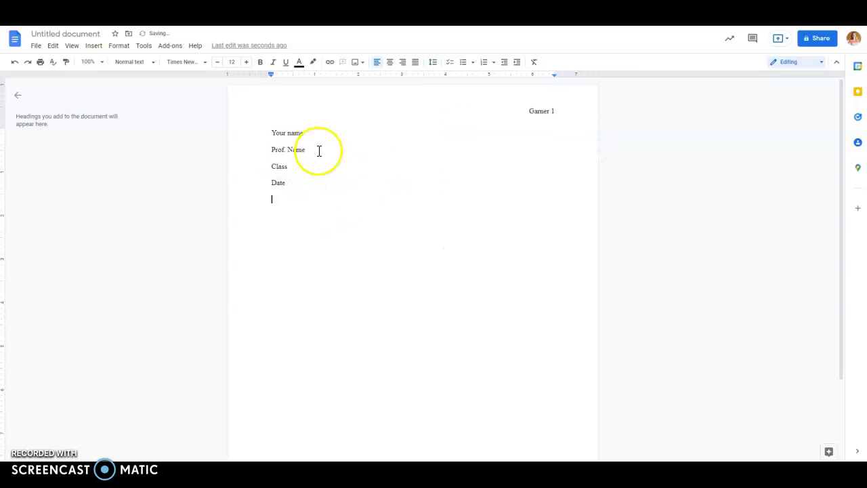
left_click(390, 64)
type("Title")
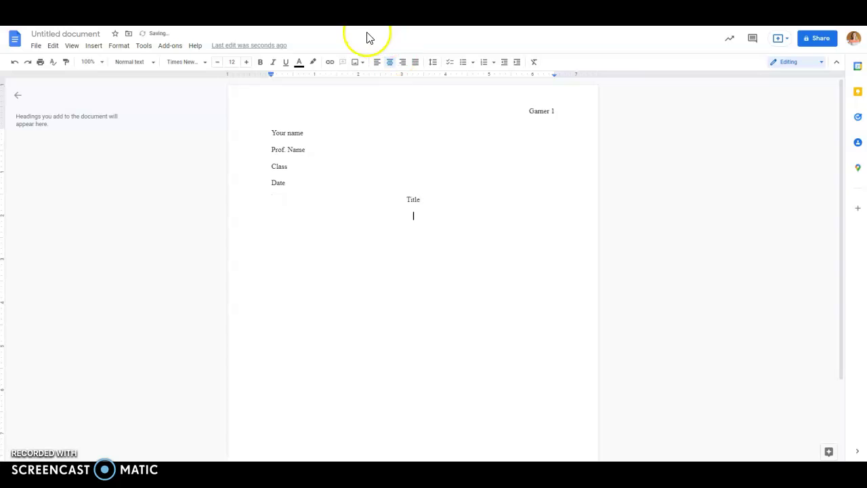
left_click(377, 61)
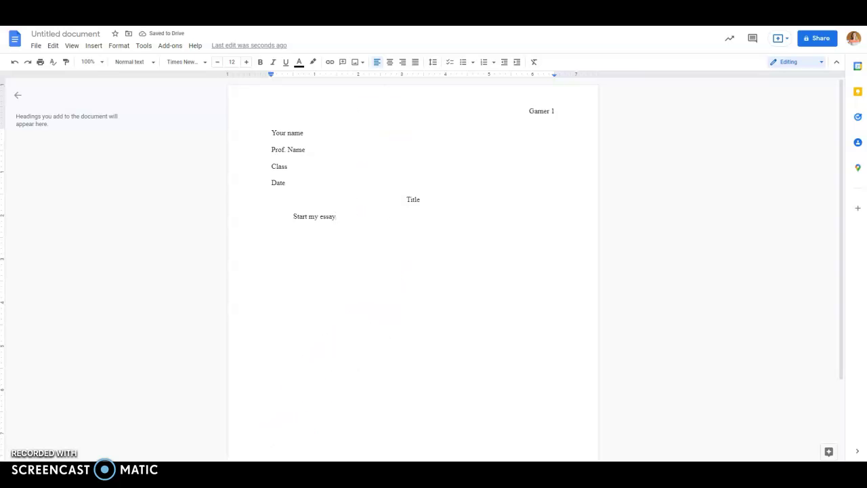
Switch to Microsoft Word and place the cursor at the top of a new blank page
mouse_move(292, 468)
left_click(291, 434)
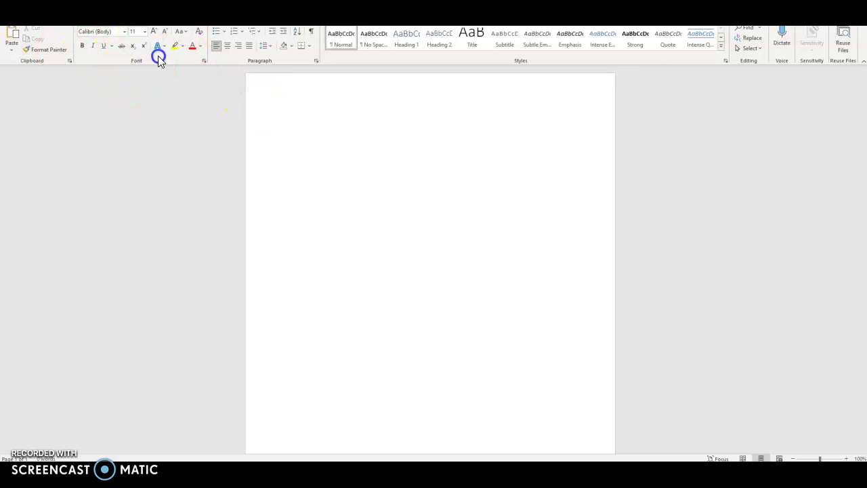
left_click(21, 101)
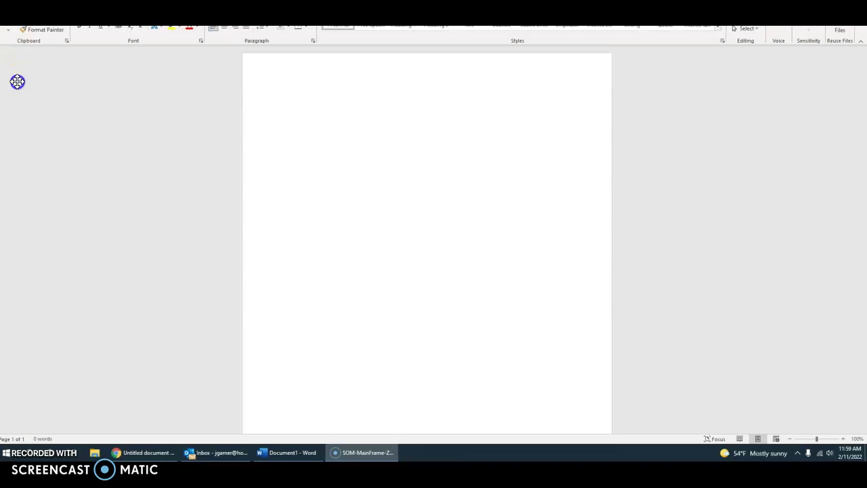
left_click(285, 100)
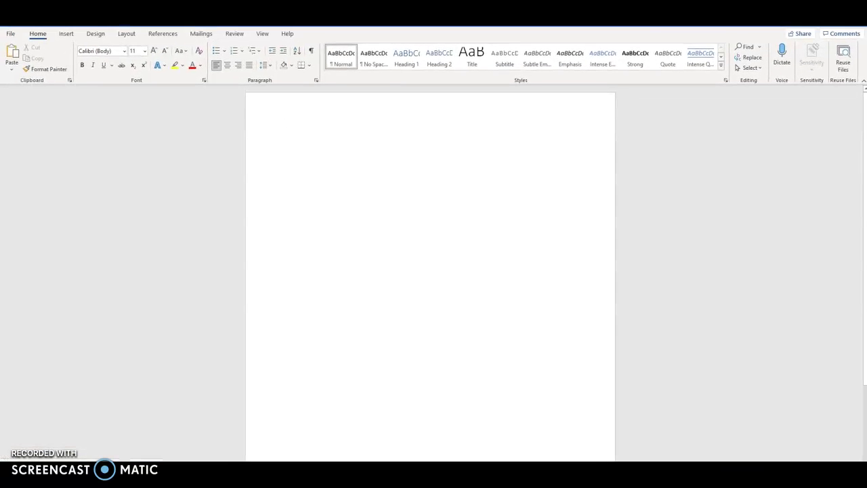
Insert a Plain Number 3 top-right page number with the last name typed before it
left_click(66, 34)
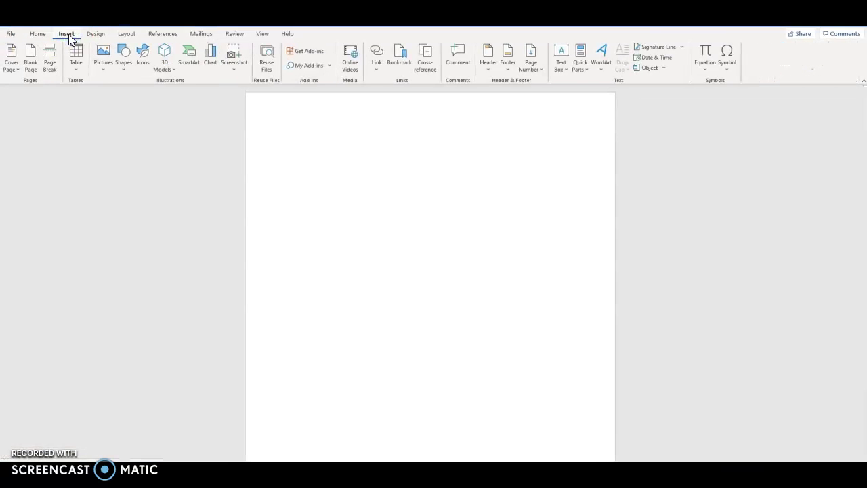
left_click(540, 70)
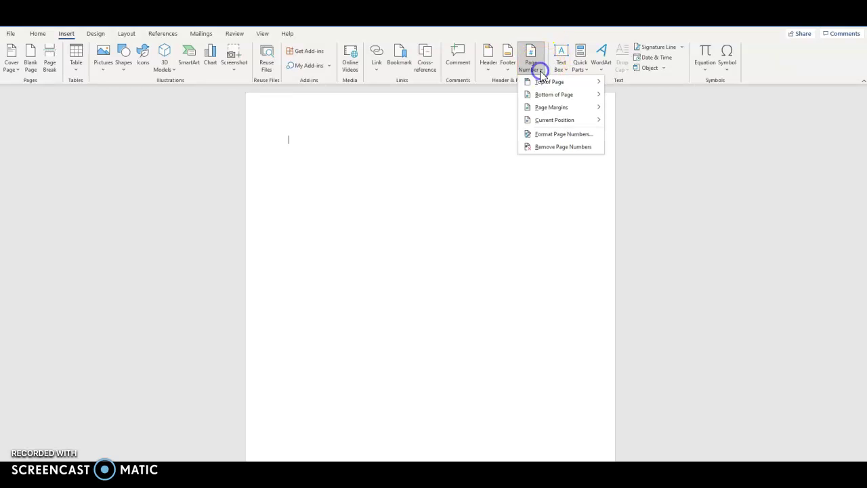
mouse_move(552, 81)
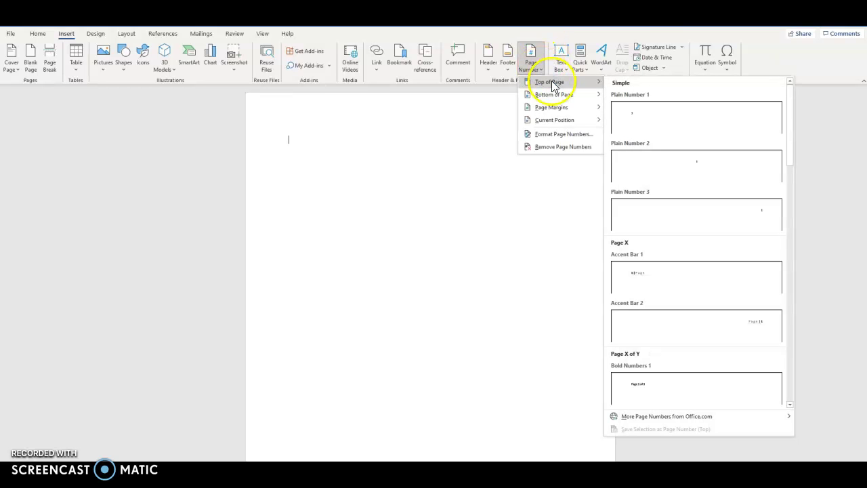
left_click(768, 225)
type("G")
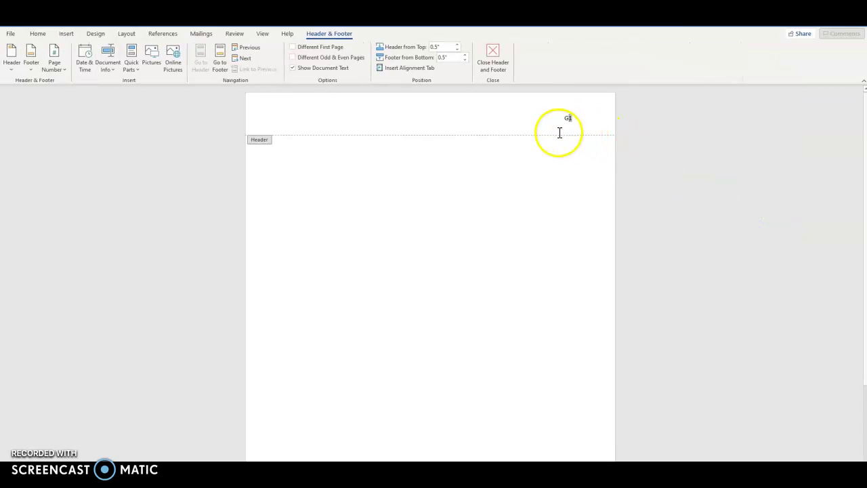
type("arner")
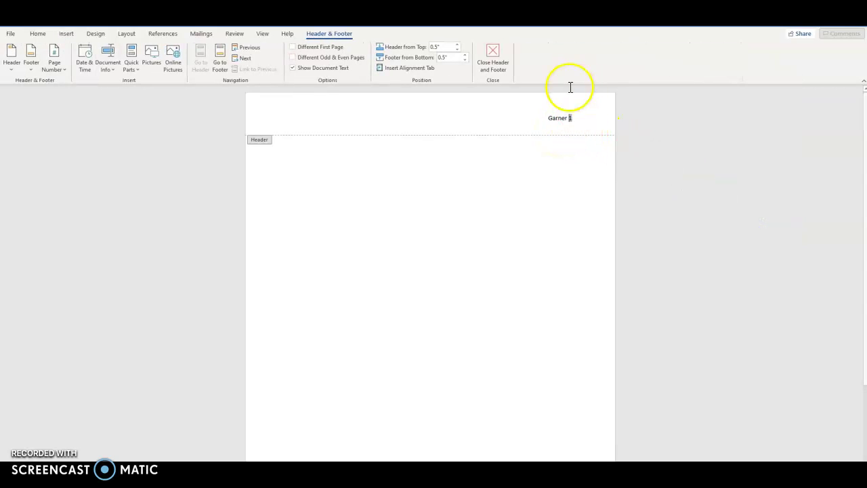
left_click_drag(544, 118, 600, 118)
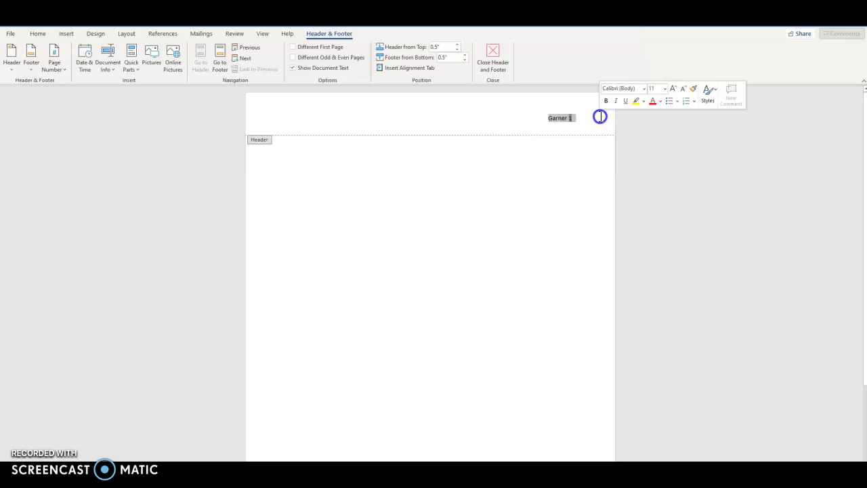
Set the selected header name and page number to Times New Roman, size 12
left_click(38, 34)
left_click(123, 51)
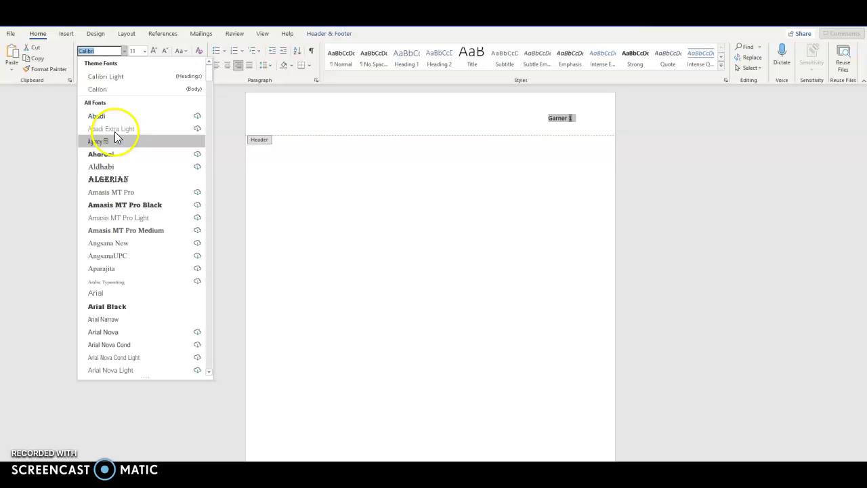
scroll(112, 199, "down", 15)
scroll(132, 213, "down", 20)
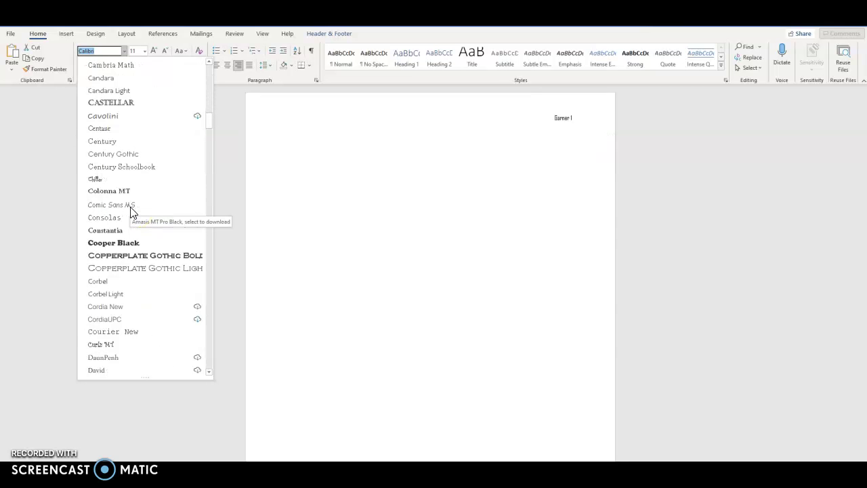
scroll(132, 213, "down", 20)
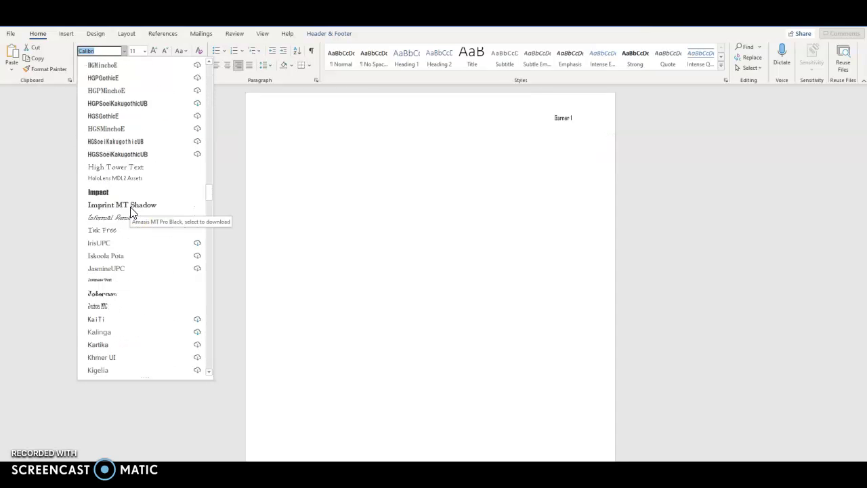
scroll(133, 213, "down", 20)
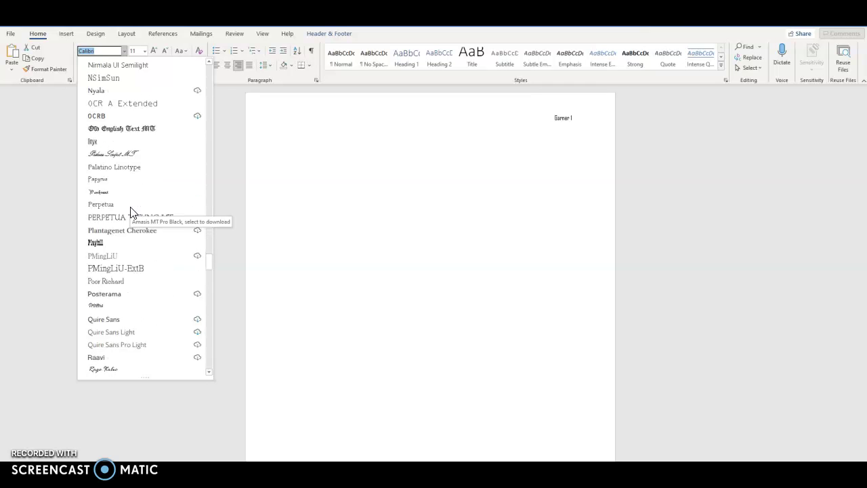
scroll(132, 212, "down", 12)
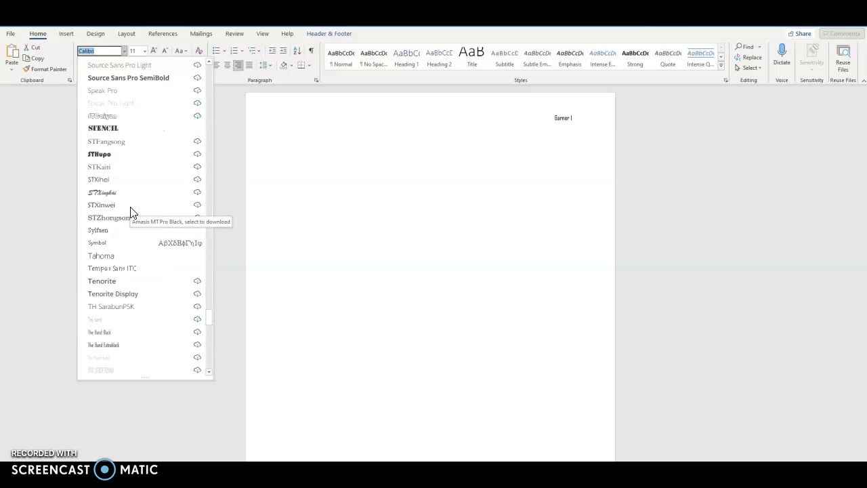
left_click(136, 268)
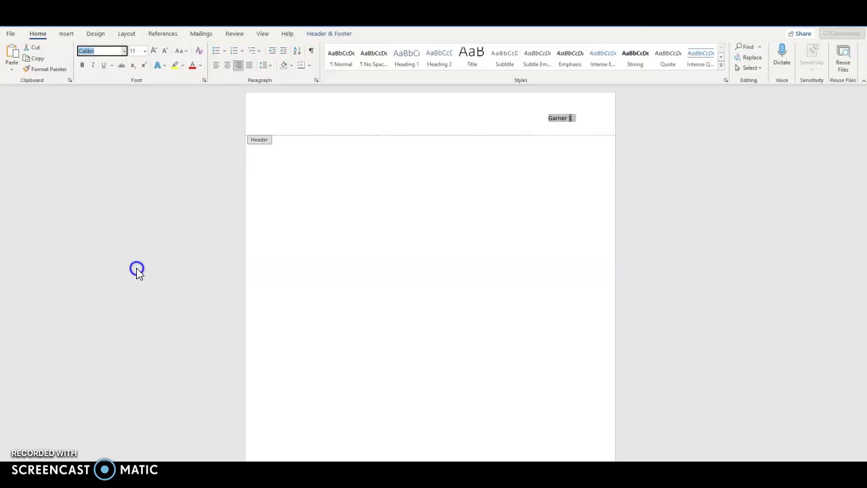
left_click(147, 51)
left_click(136, 107)
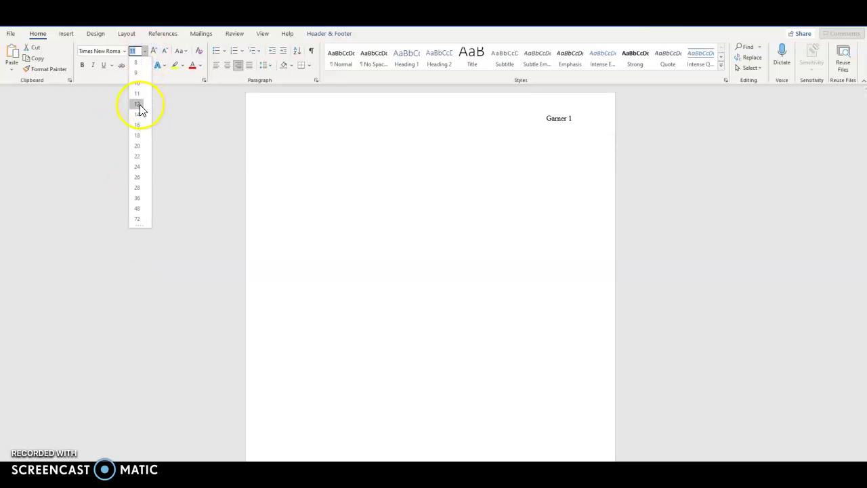
Type 'Your name' as the first body line and give it 2.0 line spacing
double_click(310, 151)
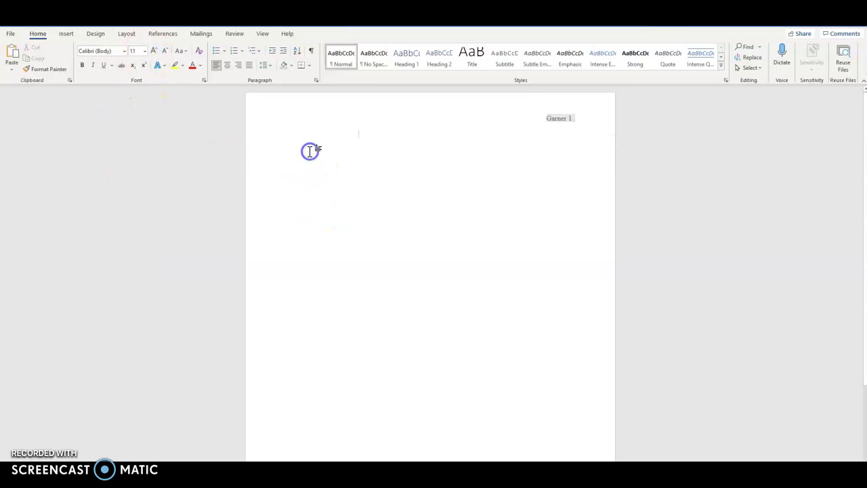
type("Your name")
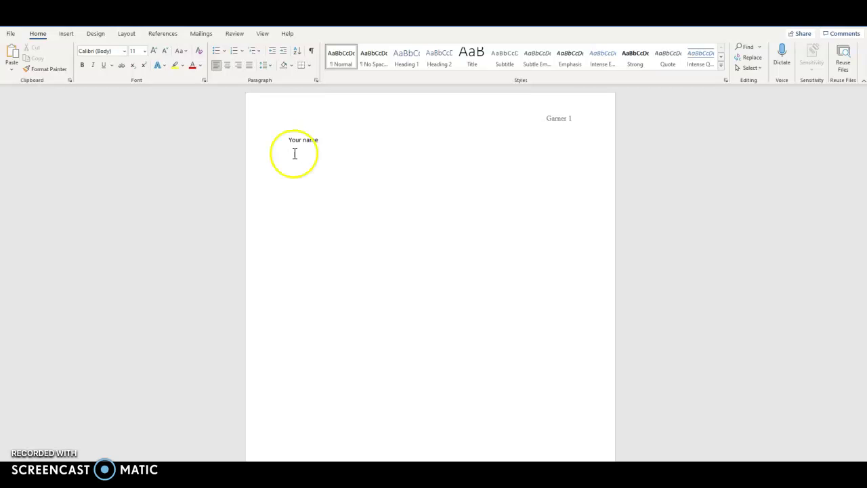
left_click_drag(276, 145, 323, 147)
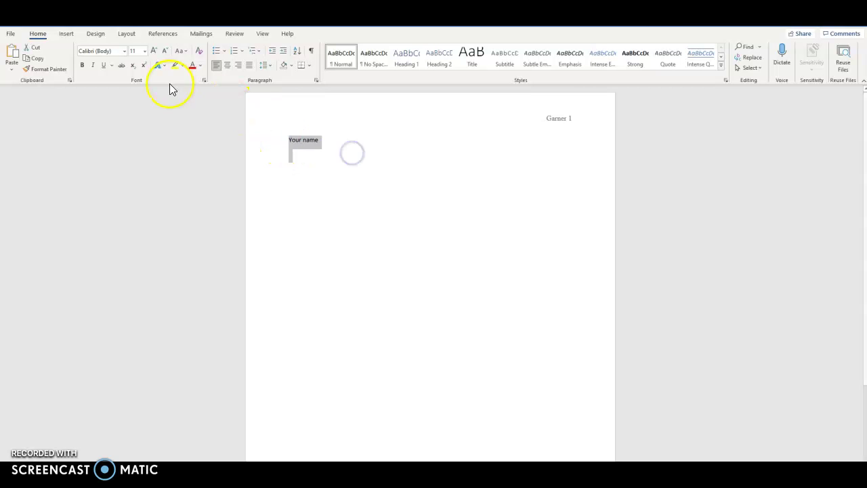
left_click(268, 65)
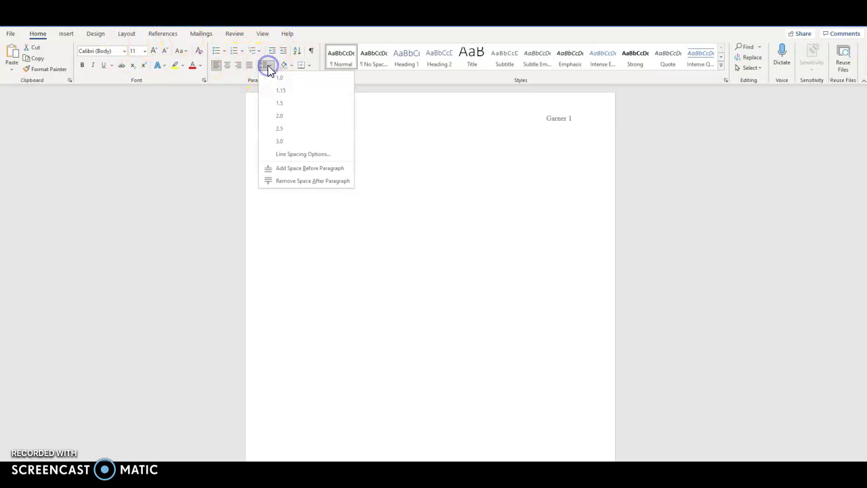
left_click(293, 117)
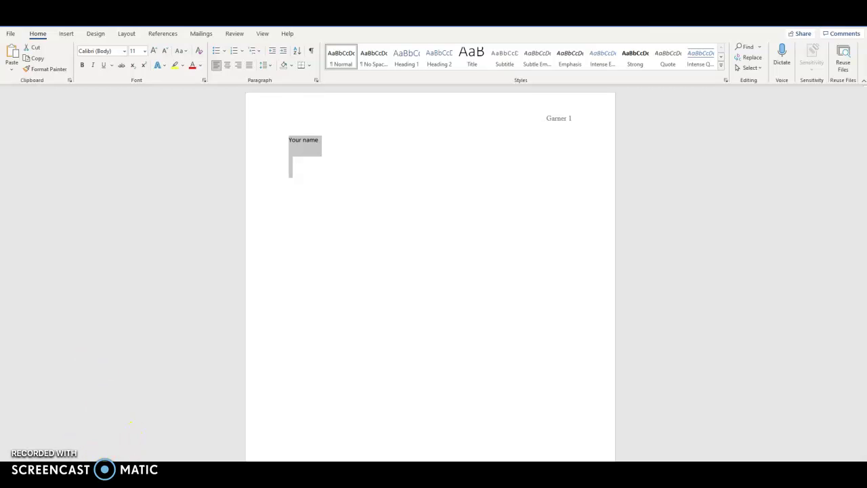
left_click(296, 178)
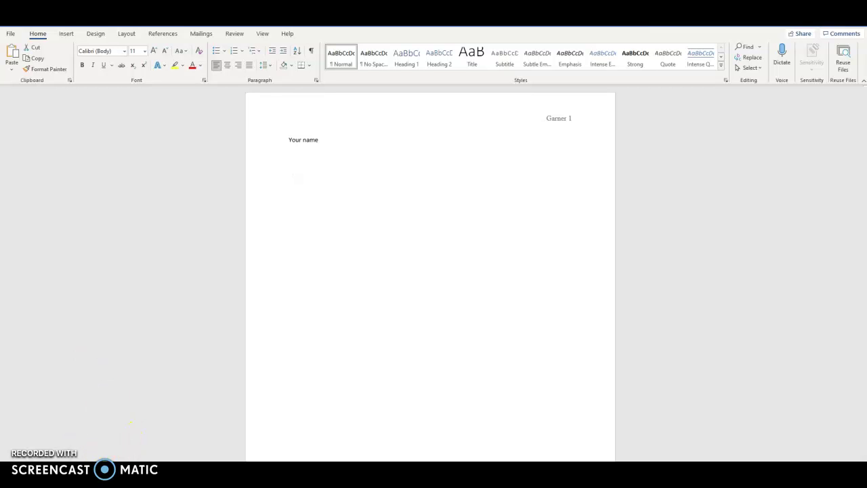